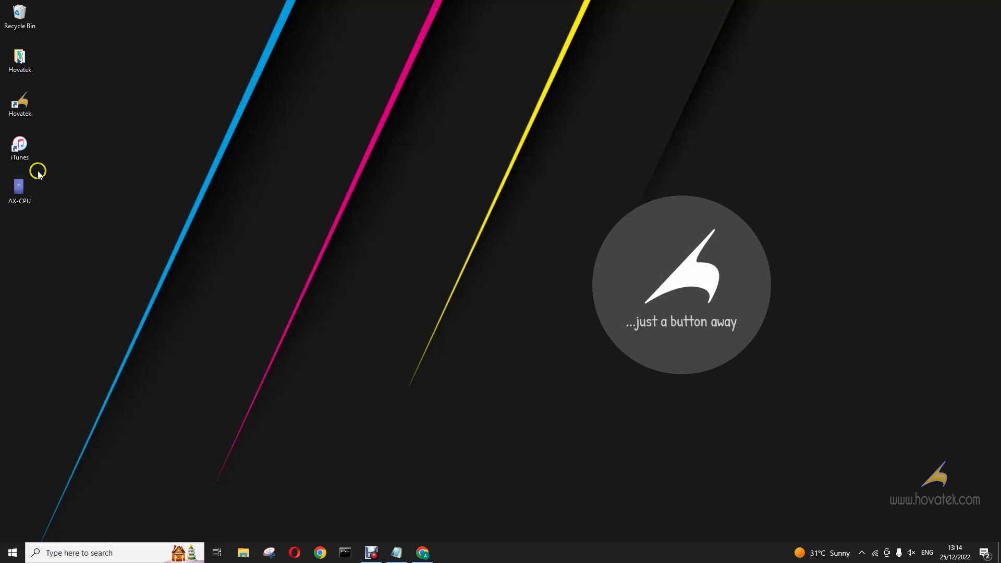
Open the connected iPhone's summary in iTunes and copy its ECID.
{"action": "left_click", "coordinate": [17, 150]}
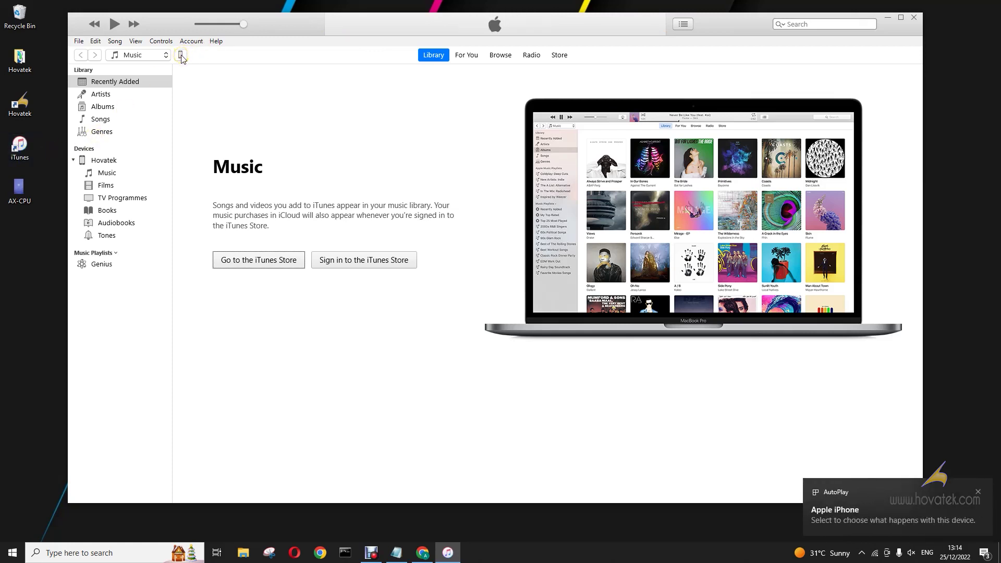
{"action": "left_click", "coordinate": [181, 54]}
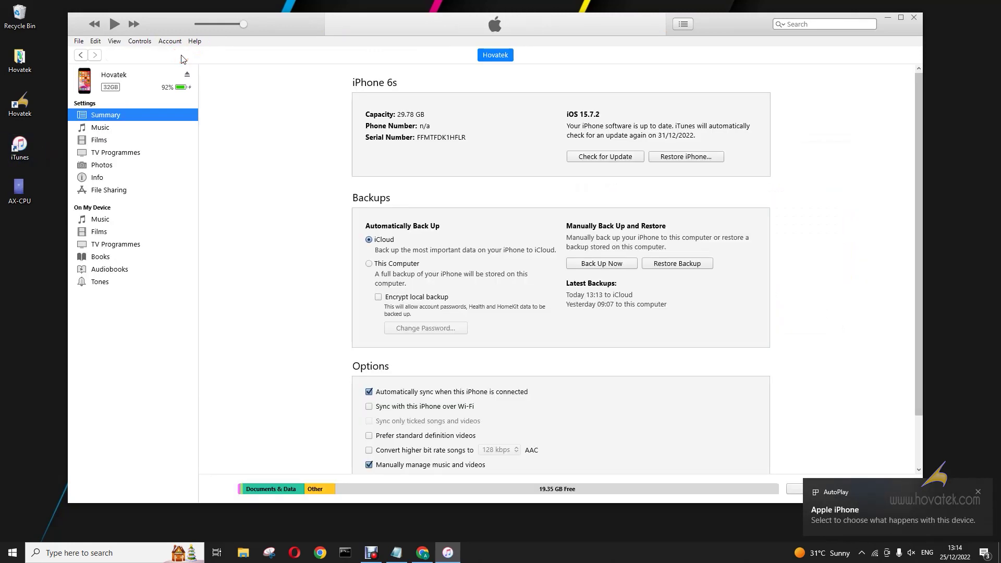
{"action": "left_click", "coordinate": [423, 139]}
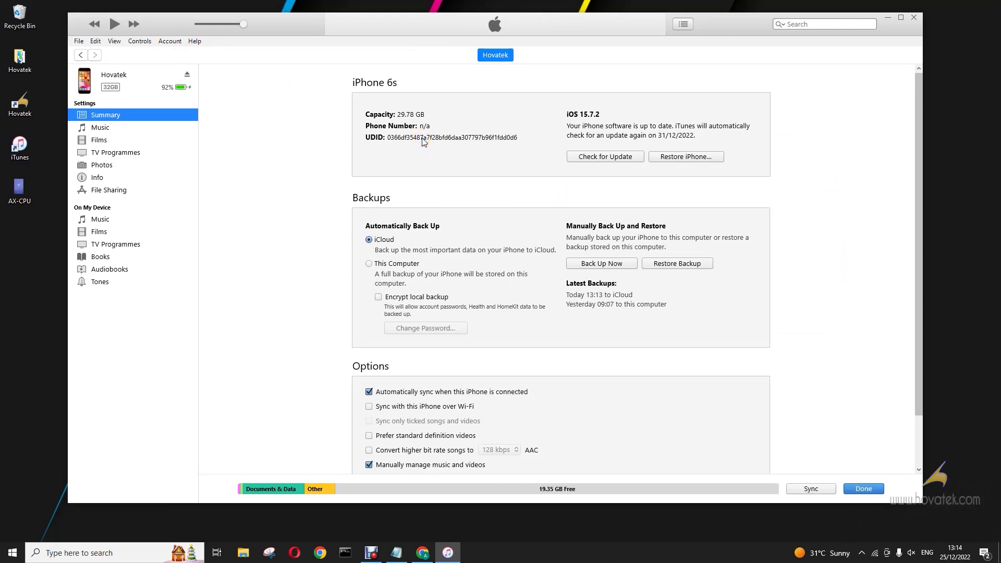
{"action": "left_click", "coordinate": [422, 139]}
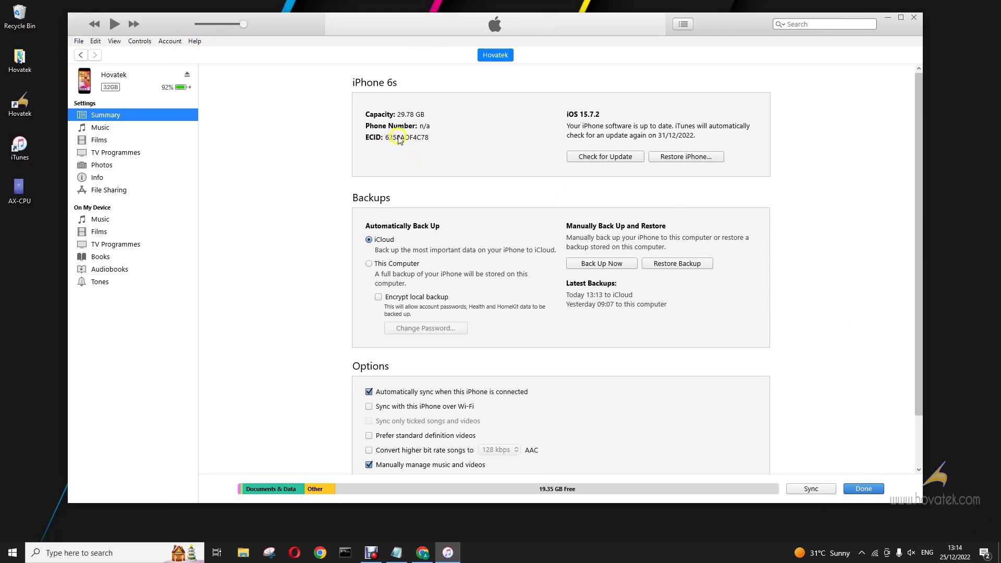
{"action": "right_click", "coordinate": [399, 139]}
{"action": "left_click", "coordinate": [418, 142]}
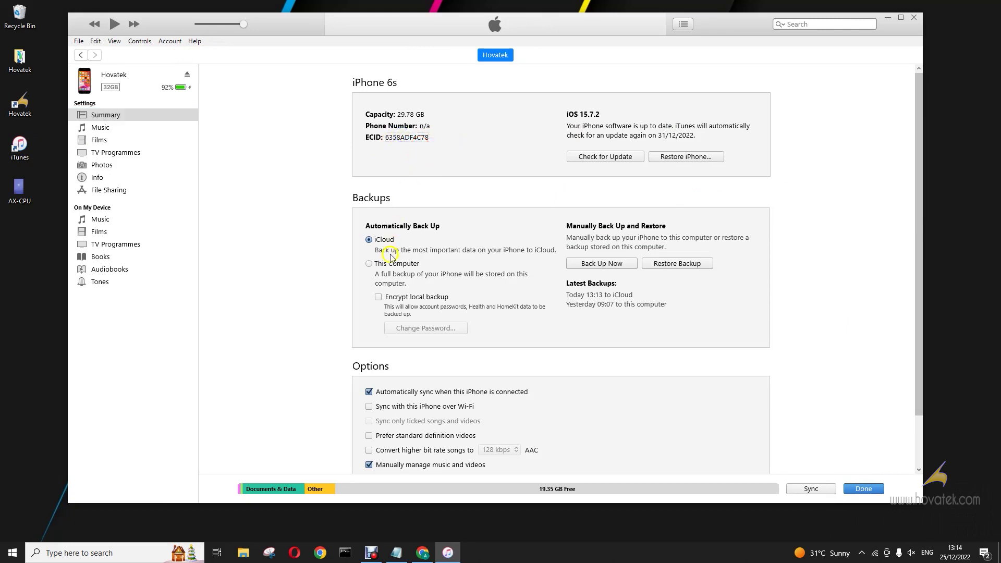
Switch to the blank Notepad document and record the copied ECID after the label "ecid".
{"action": "left_click", "coordinate": [396, 552]}
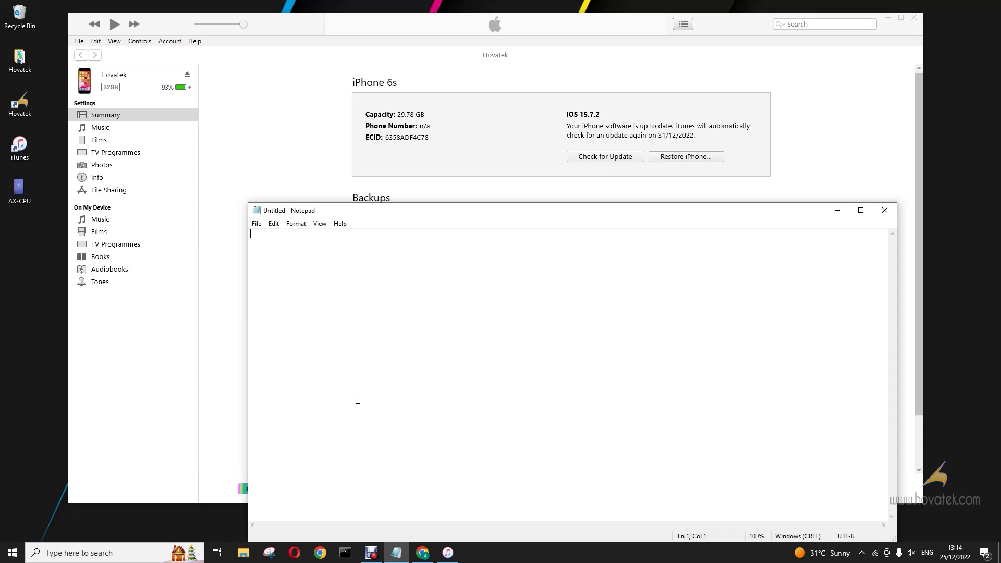
{"action": "type", "text": "ecid"}
{"action": "key", "text": "ctrl+v"}
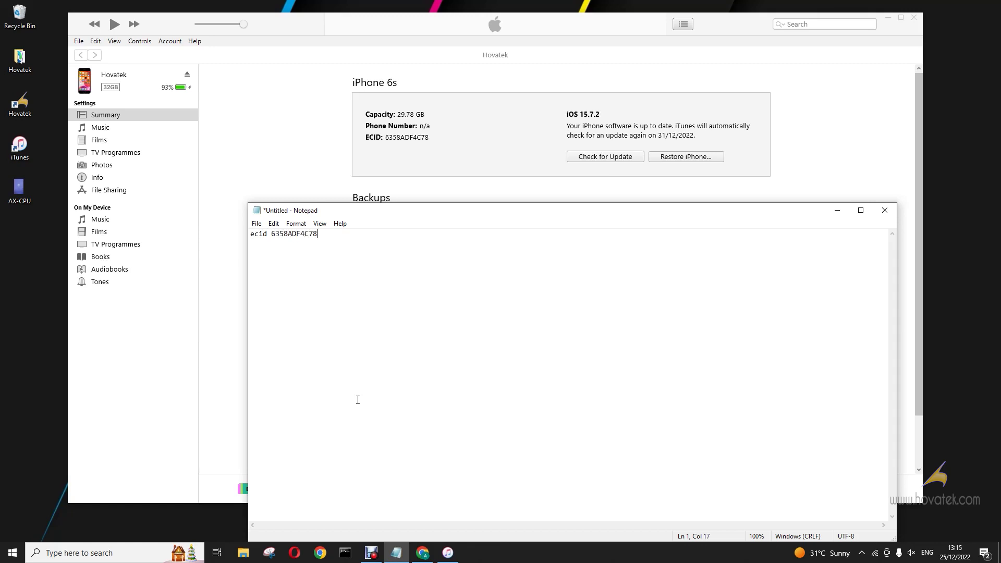
Copy the iPhone's model identifier from the iTunes summary and paste it on the line below the ECID in Notepad.
{"action": "left_click", "coordinate": [397, 161]}
{"action": "left_click", "coordinate": [396, 139]}
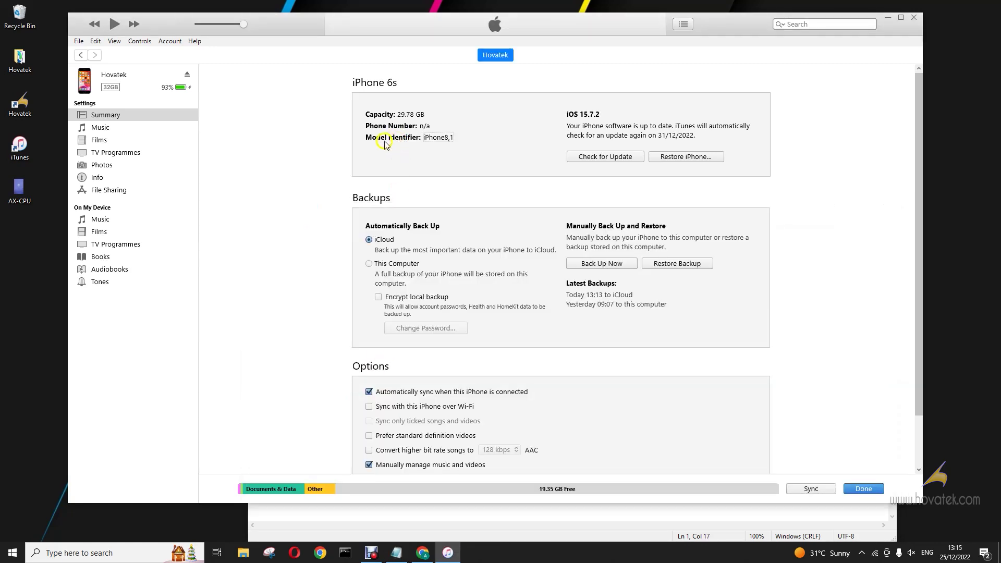
{"action": "right_click", "coordinate": [433, 139]}
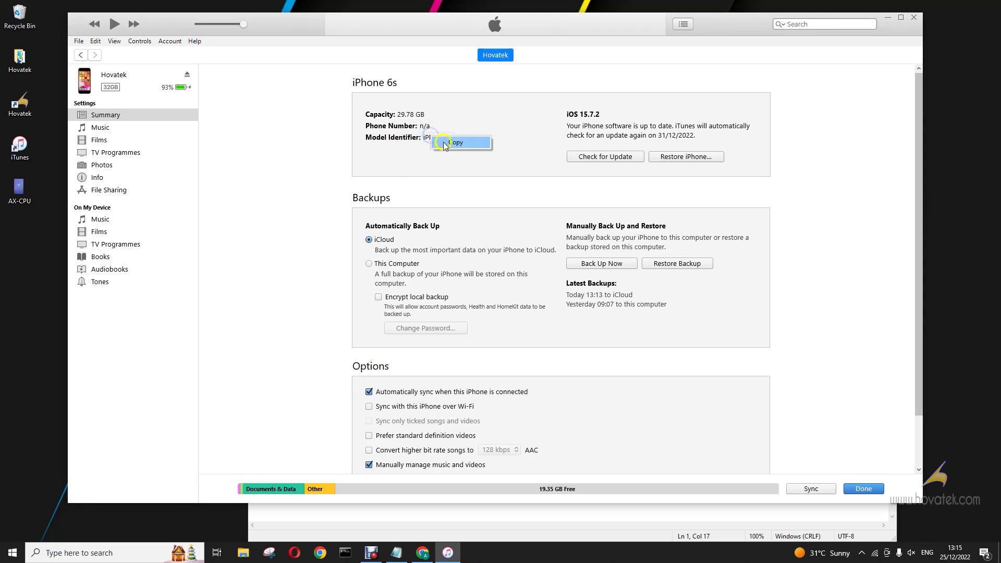
{"action": "left_click", "coordinate": [454, 143]}
{"action": "left_click", "coordinate": [396, 552]}
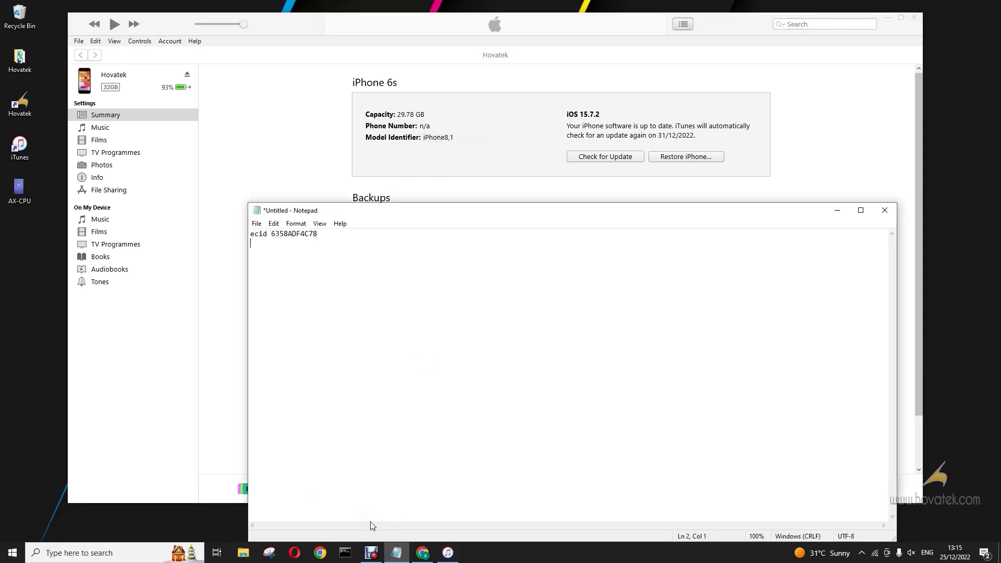
{"action": "key", "text": "ctrl+v"}
Open the AX-CPU image on the desktop, check the iPhone's board model, and minimize the image.
{"action": "left_click", "coordinate": [22, 194]}
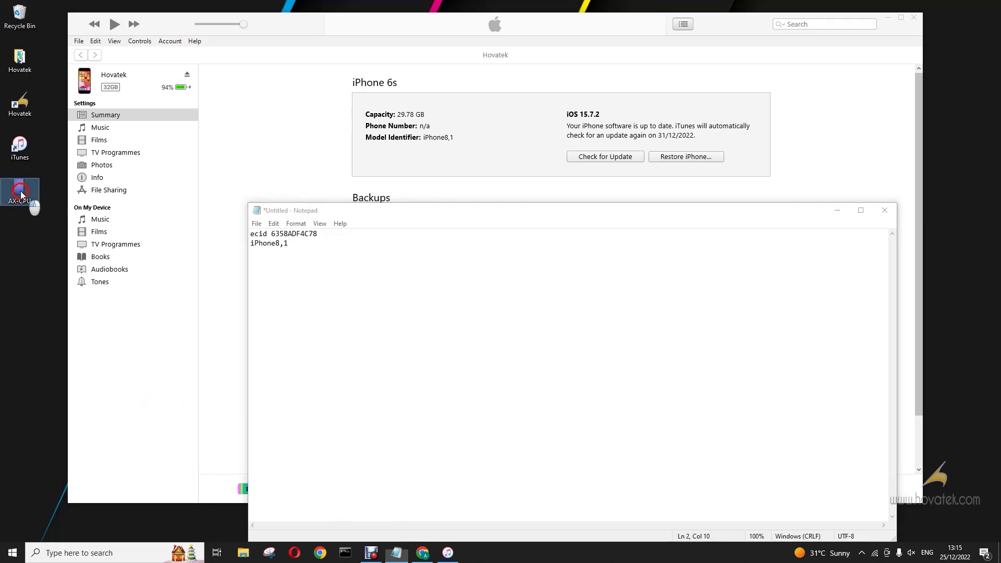
{"action": "double_click", "coordinate": [22, 194]}
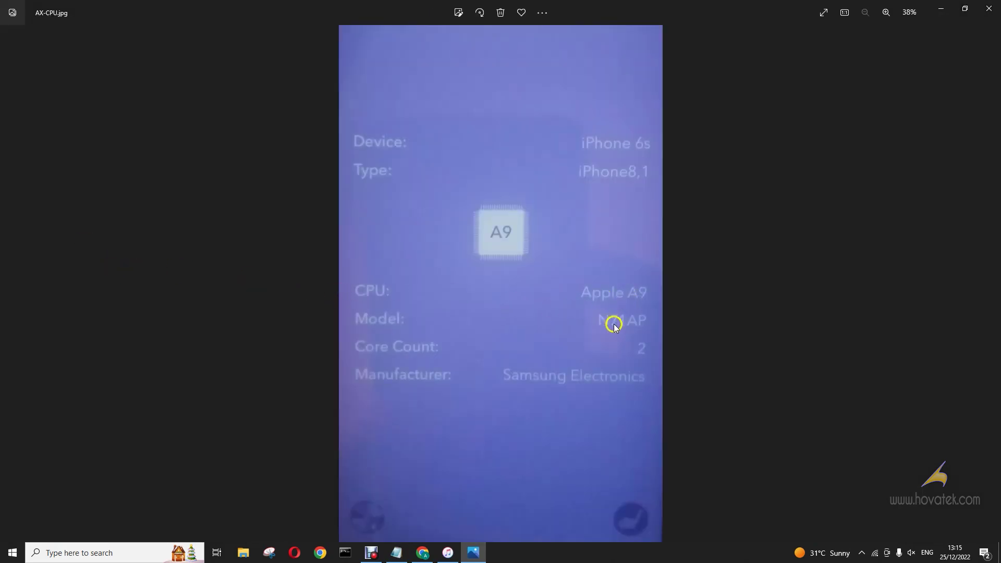
{"action": "left_click", "coordinate": [941, 8]}
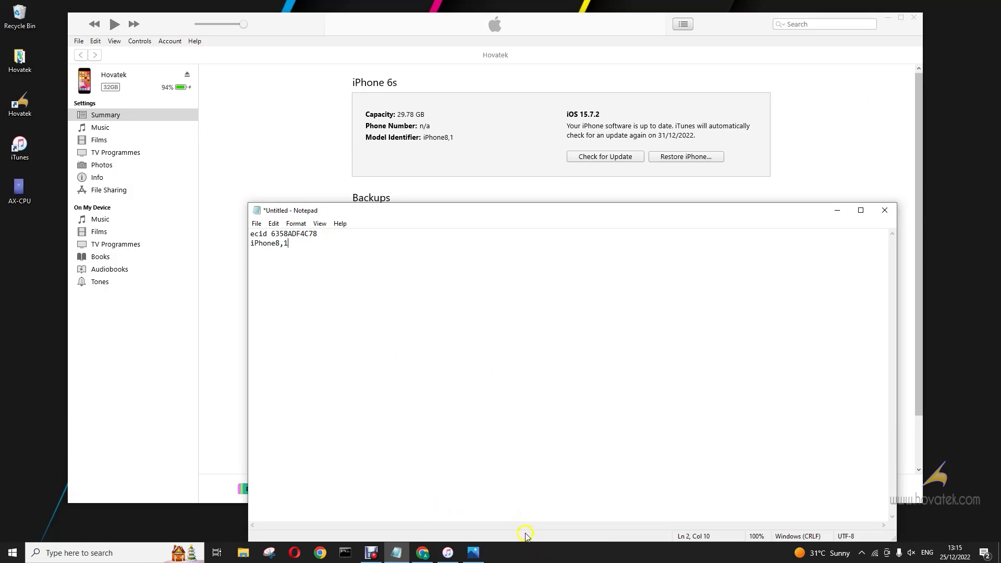
Open the Jailbreak Bot chat in Telegram Desktop from the browser page and send the /shsh command.
{"action": "left_click", "coordinate": [423, 553]}
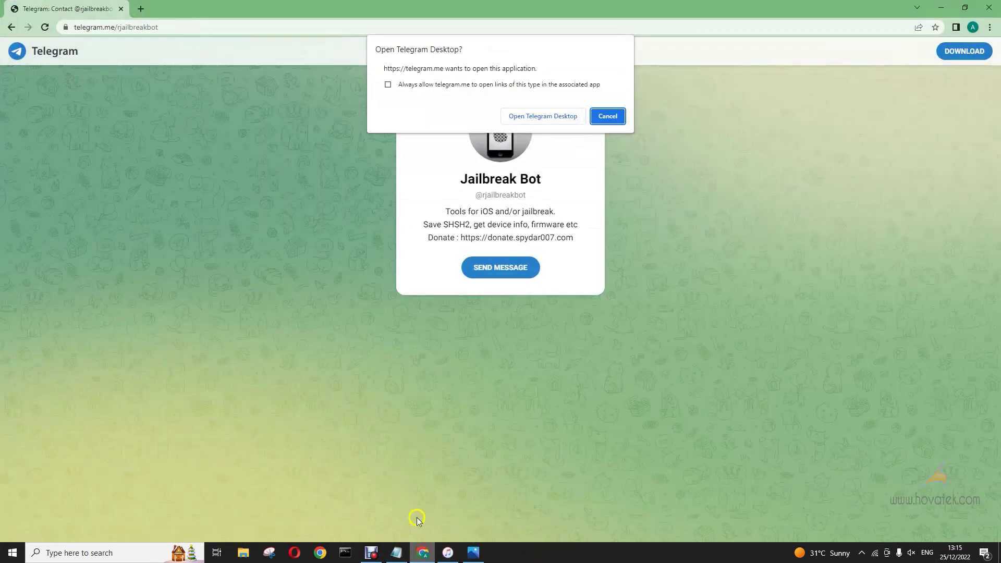
{"action": "left_click", "coordinate": [536, 118]}
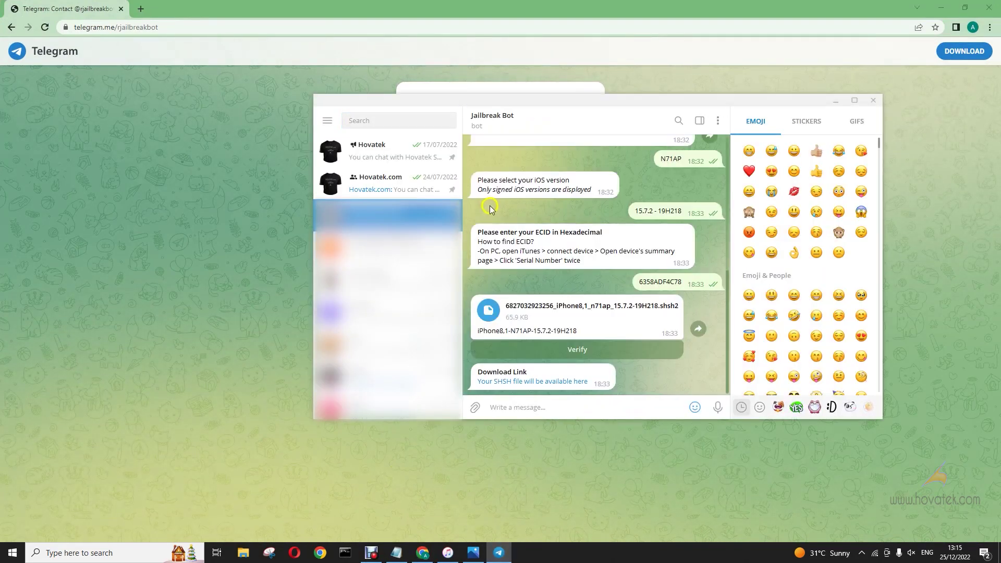
{"action": "left_click", "coordinate": [557, 406]}
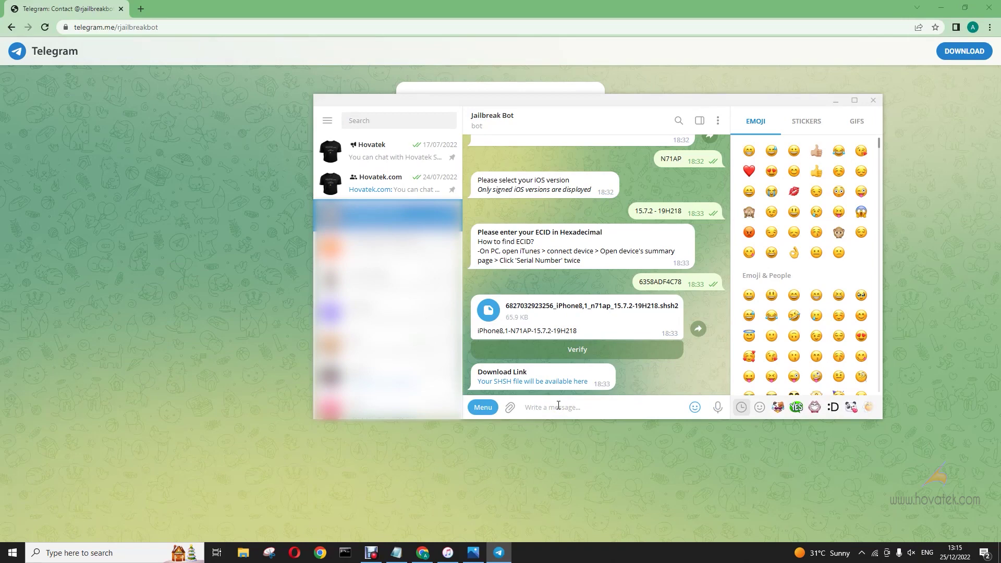
{"action": "type", "text": "/"}
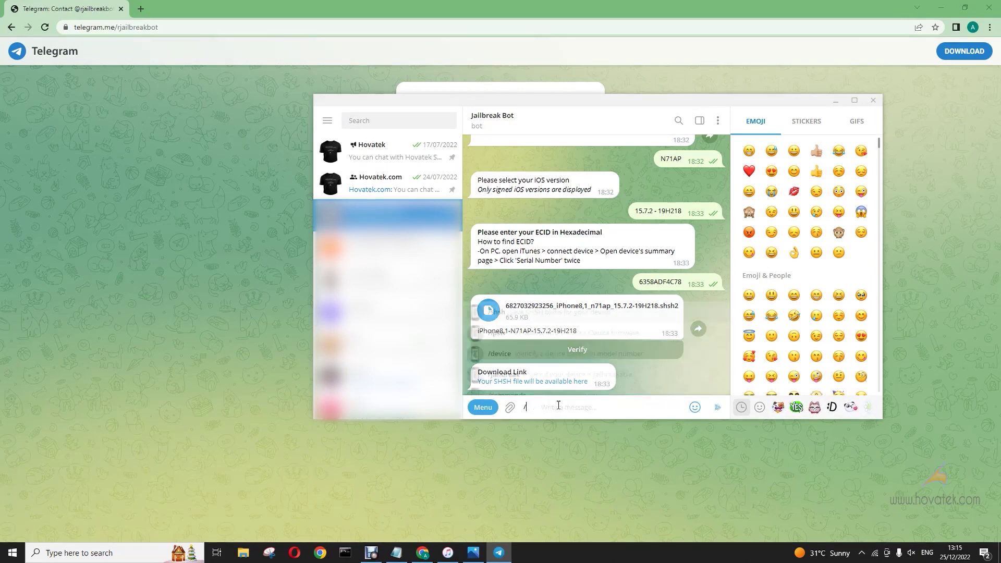
{"action": "type", "text": "shsh"}
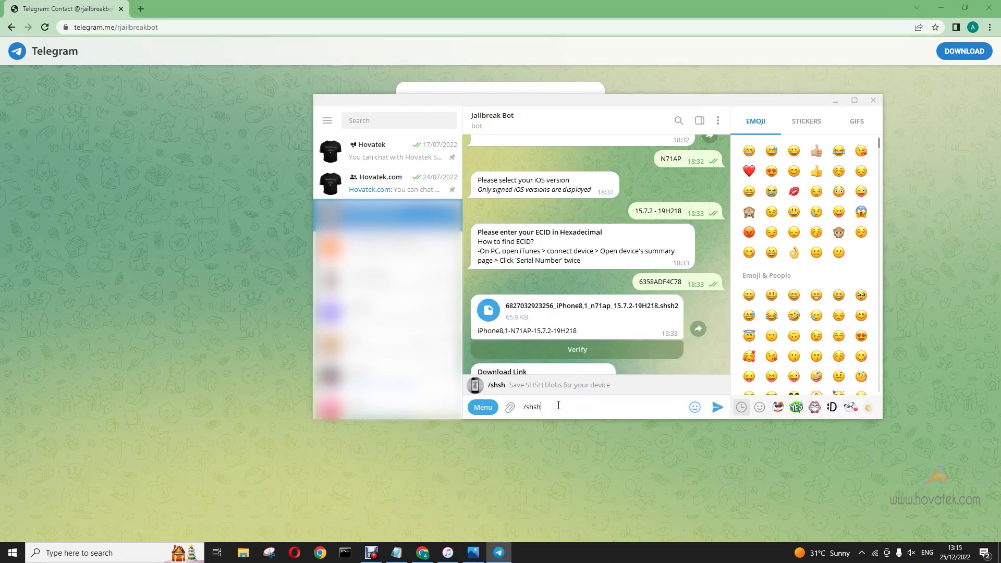
{"action": "key", "text": "Return"}
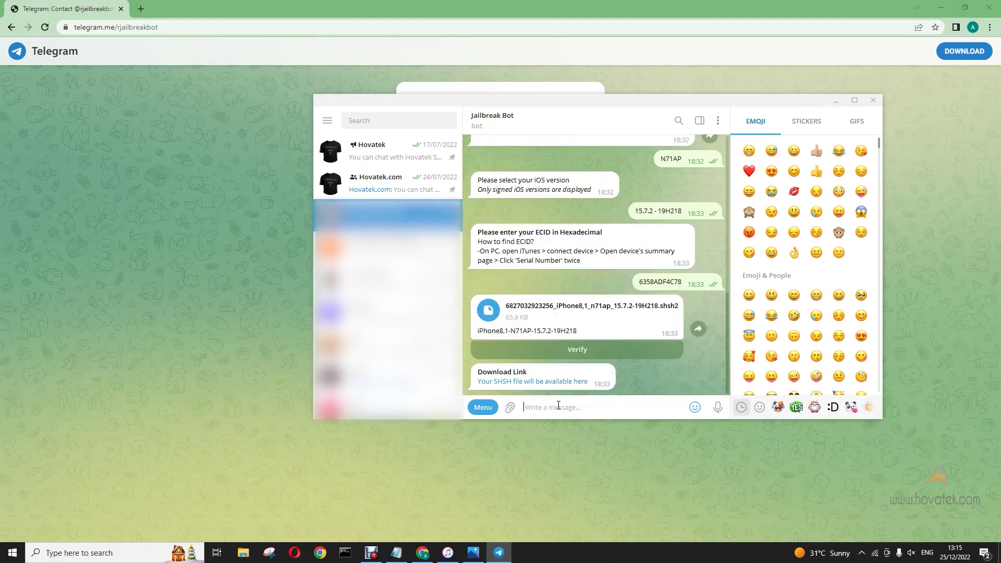
Start saving SHSH blobs for a new device and choose iPhone 6s from the bot's device list.
{"action": "left_click", "coordinate": [588, 368]}
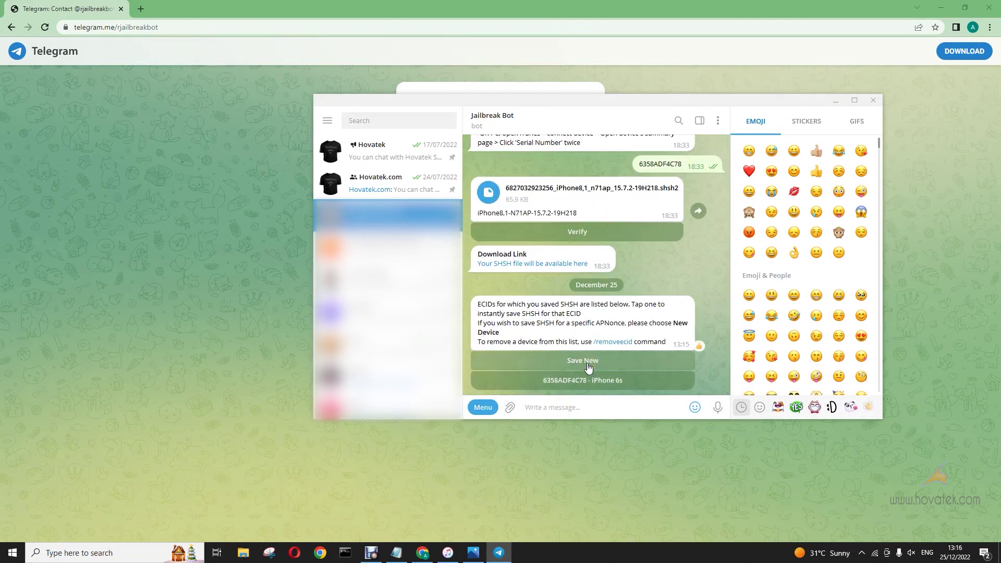
{"action": "left_click", "coordinate": [587, 366]}
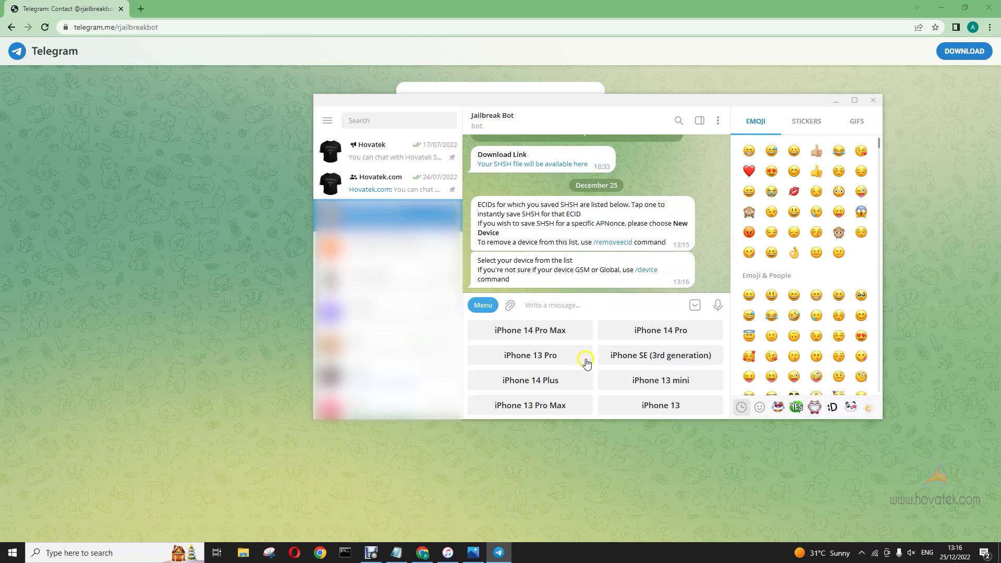
{"action": "scroll", "coordinate": [586, 363], "scroll_direction": "down", "scroll_amount": 8}
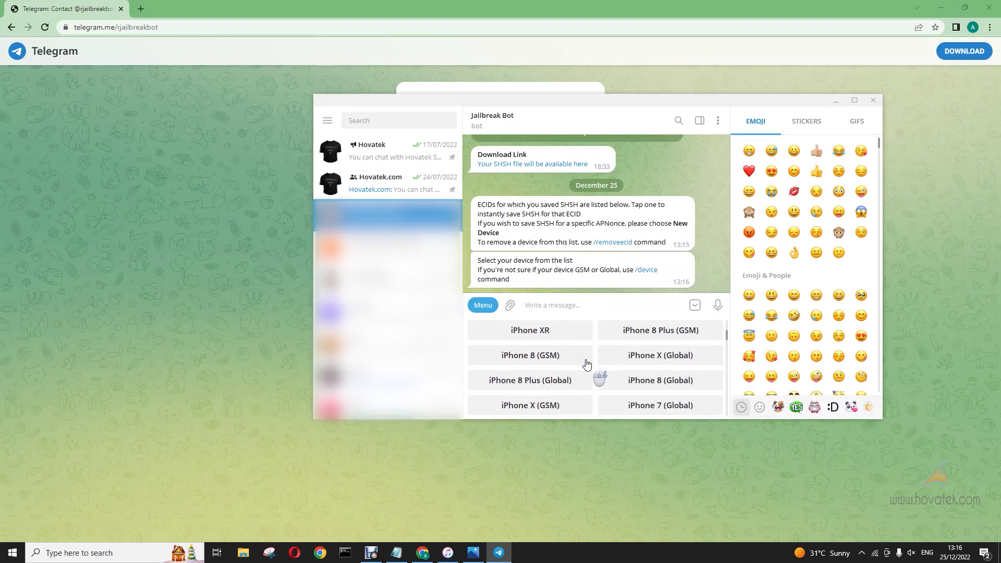
{"action": "scroll", "coordinate": [586, 363], "scroll_direction": "down", "scroll_amount": 10}
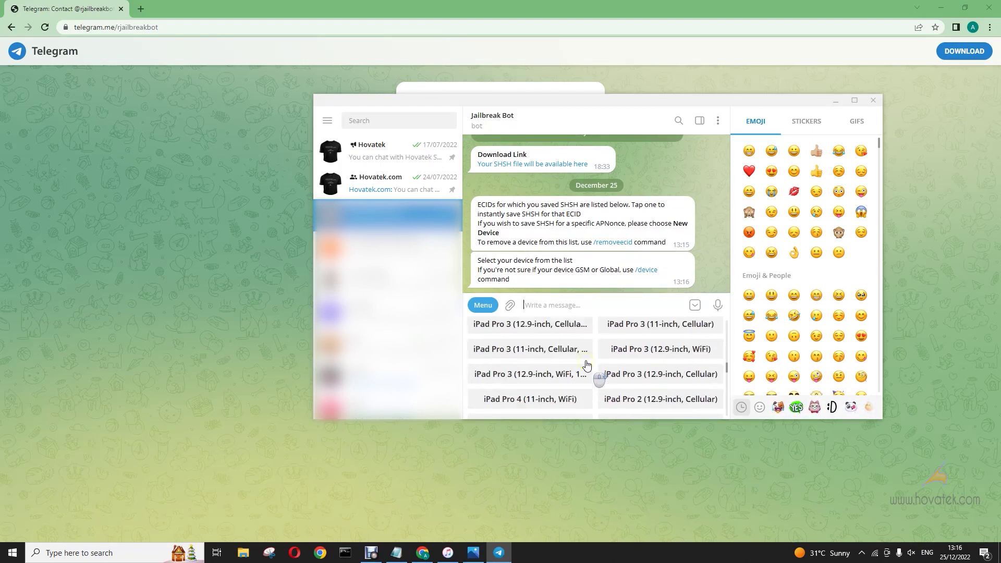
{"action": "scroll", "coordinate": [585, 363], "scroll_direction": "down", "scroll_amount": 10}
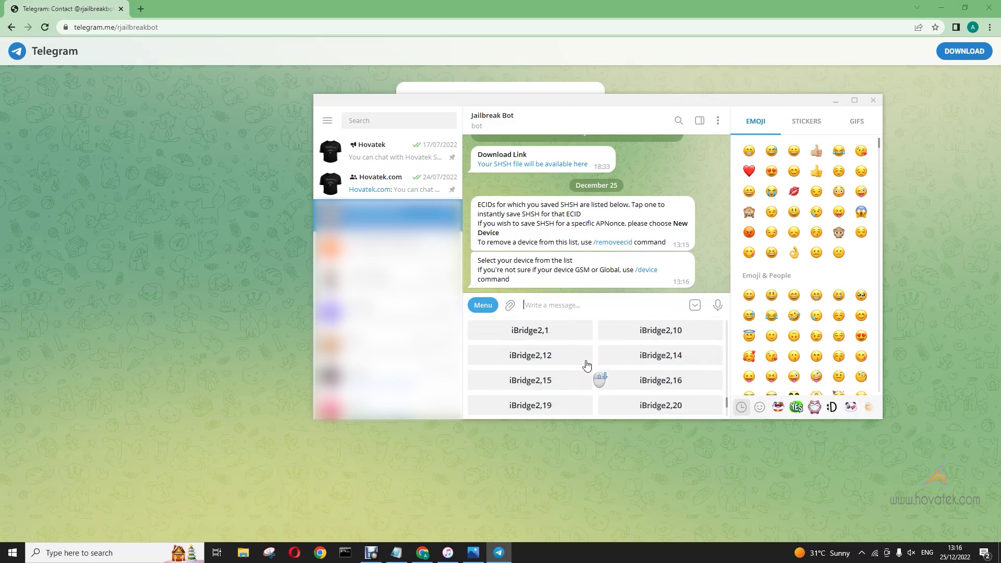
{"action": "scroll", "coordinate": [586, 363], "scroll_direction": "down", "scroll_amount": 6}
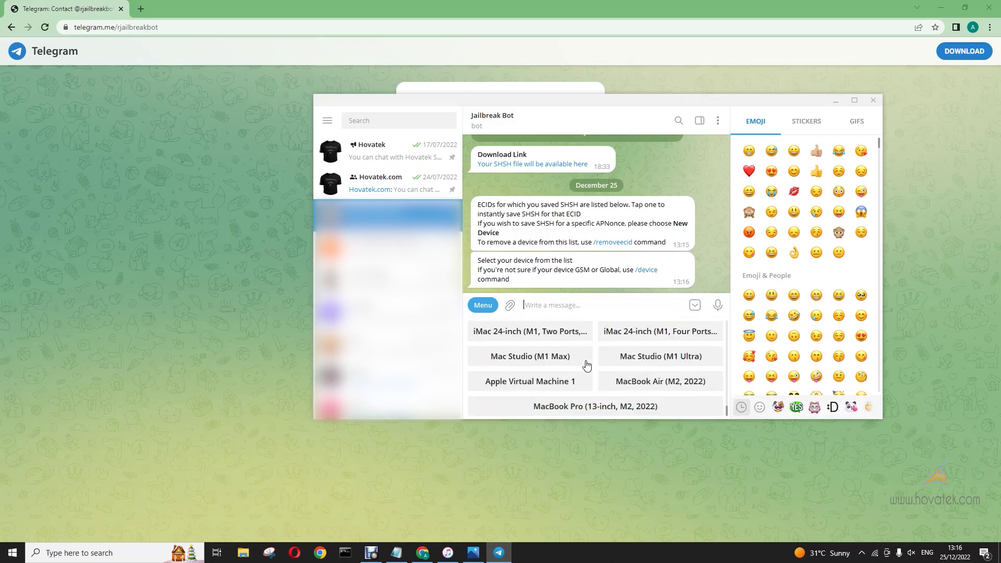
{"action": "scroll", "coordinate": [586, 364], "scroll_direction": "up", "scroll_amount": 4}
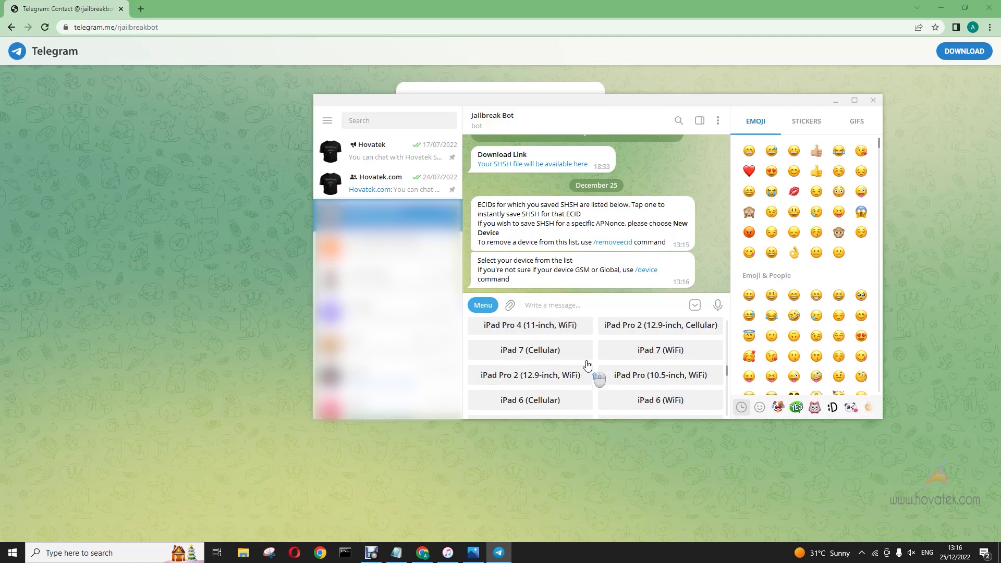
{"action": "scroll", "coordinate": [587, 364], "scroll_direction": "up", "scroll_amount": 3}
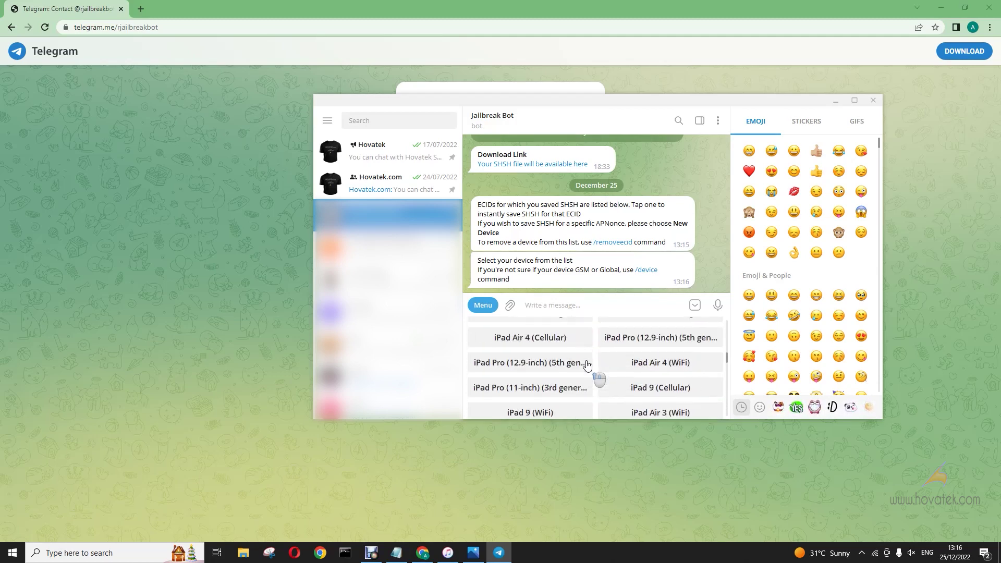
{"action": "scroll", "coordinate": [587, 364], "scroll_direction": "up", "scroll_amount": 10}
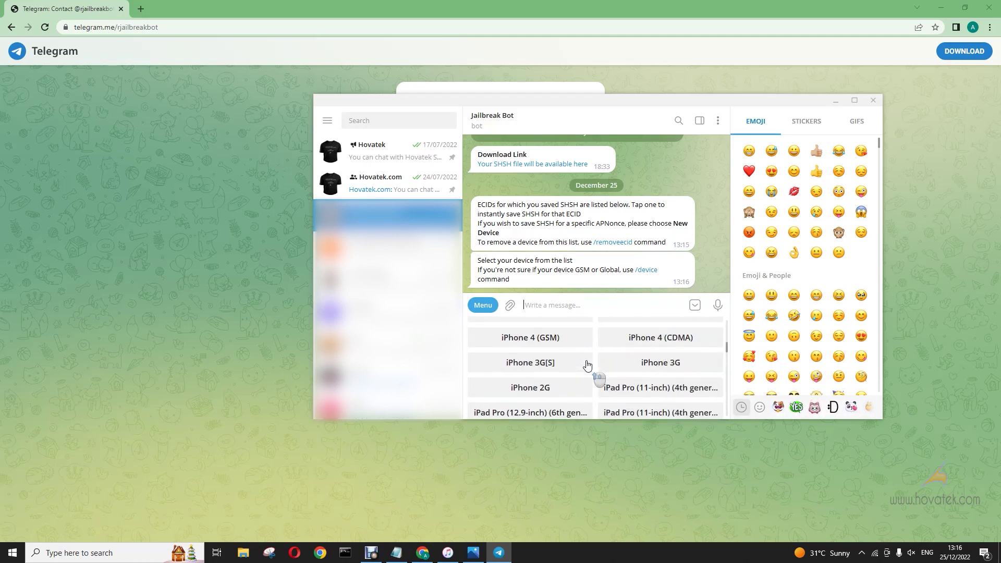
{"action": "scroll", "coordinate": [587, 364], "scroll_direction": "down", "scroll_amount": 2}
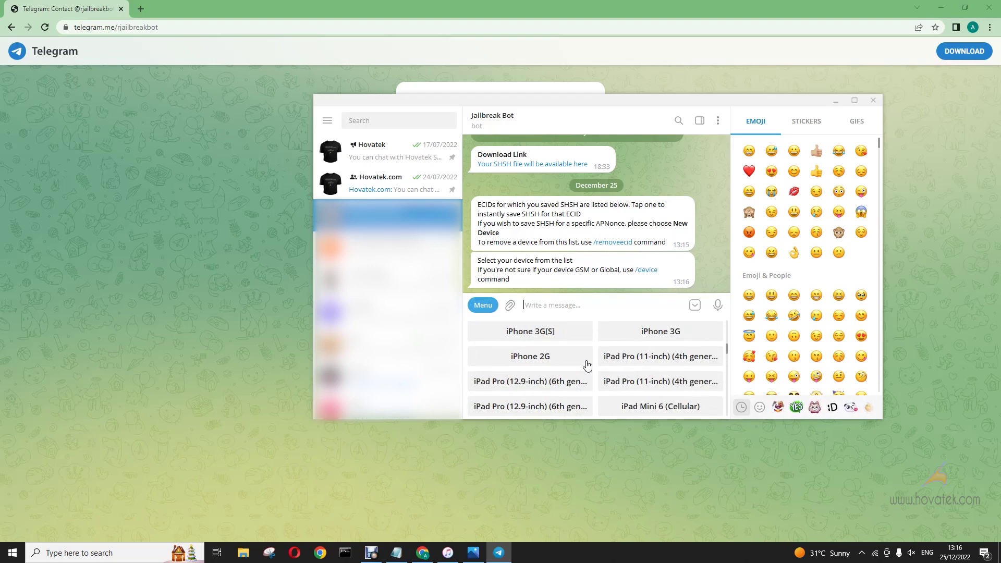
{"action": "scroll", "coordinate": [587, 364], "scroll_direction": "down", "scroll_amount": 10}
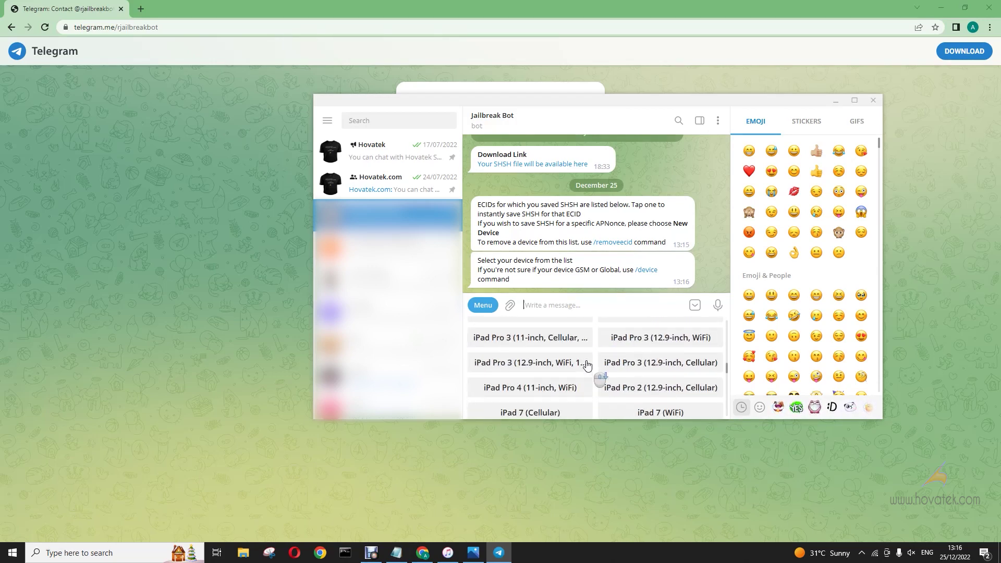
{"action": "scroll", "coordinate": [631, 380], "scroll_direction": "down", "scroll_amount": 2}
{"action": "scroll", "coordinate": [663, 375], "scroll_direction": "up", "scroll_amount": 10}
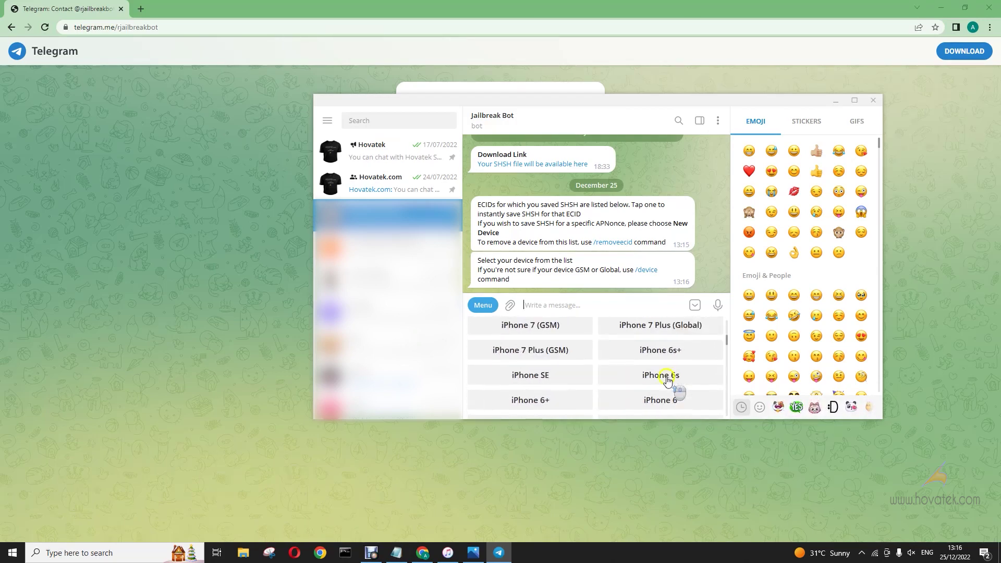
{"action": "scroll", "coordinate": [668, 380], "scroll_direction": "up", "scroll_amount": 6}
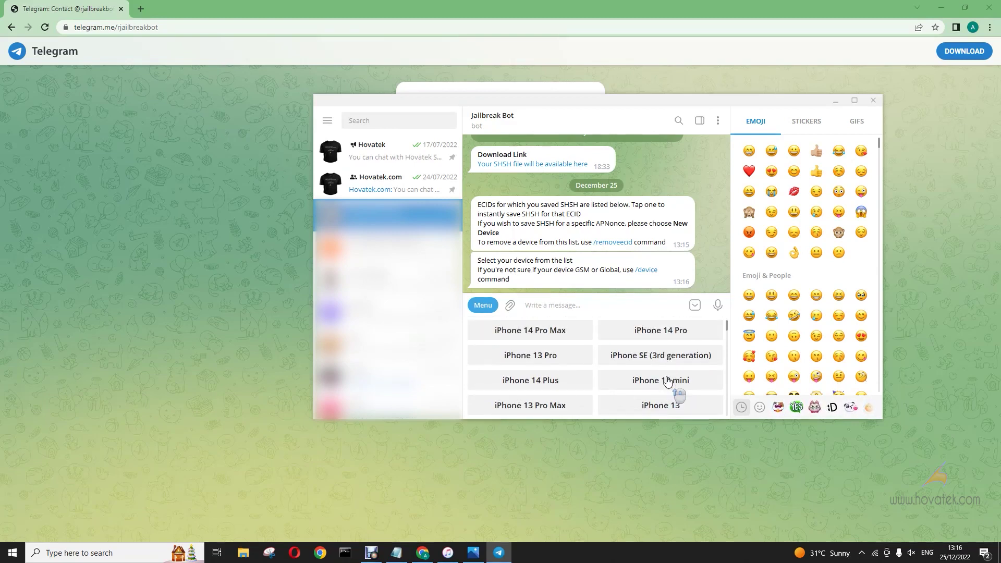
{"action": "scroll", "coordinate": [668, 381], "scroll_direction": "down", "scroll_amount": 6}
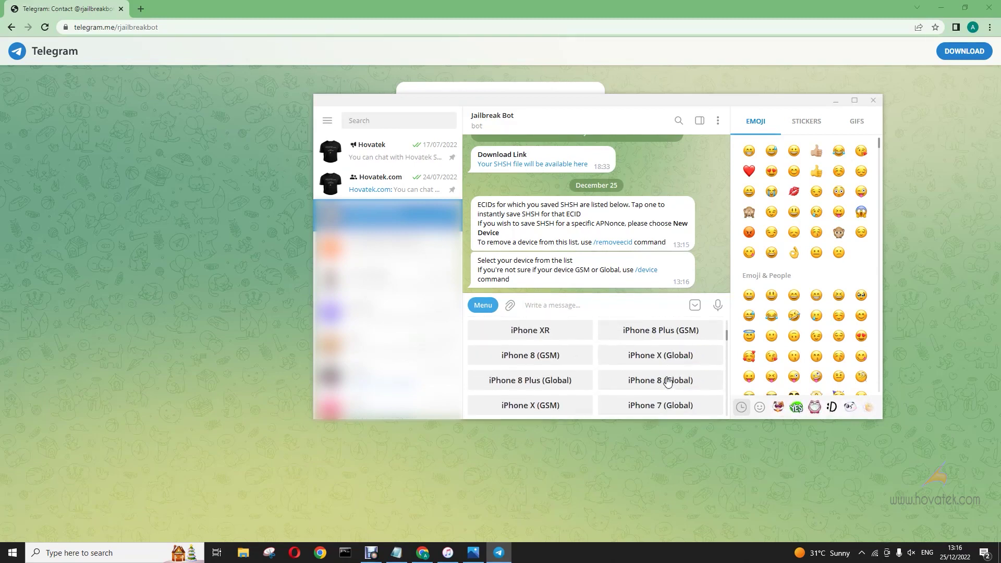
{"action": "scroll", "coordinate": [668, 381], "scroll_direction": "down", "scroll_amount": 4}
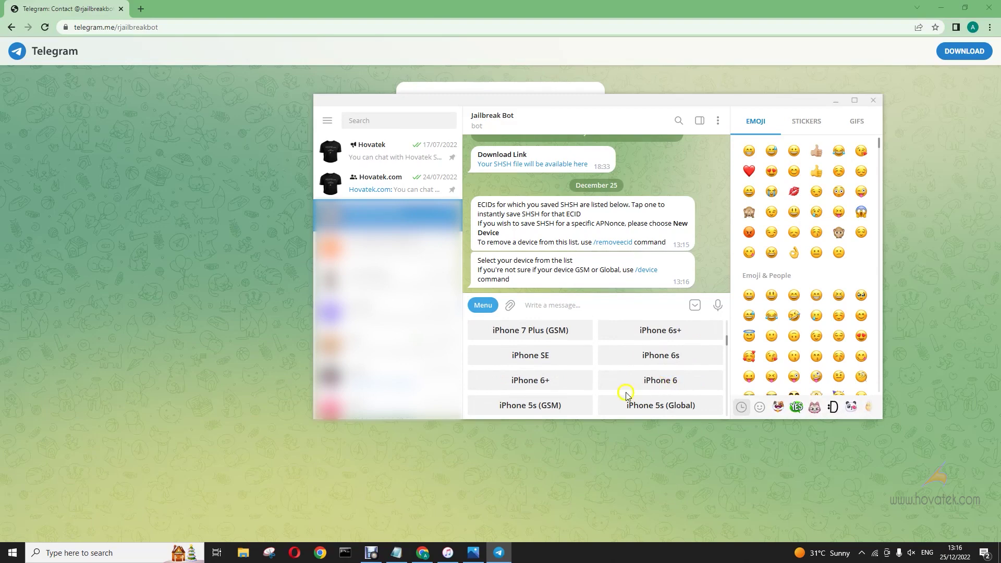
{"action": "left_click", "coordinate": [657, 359]}
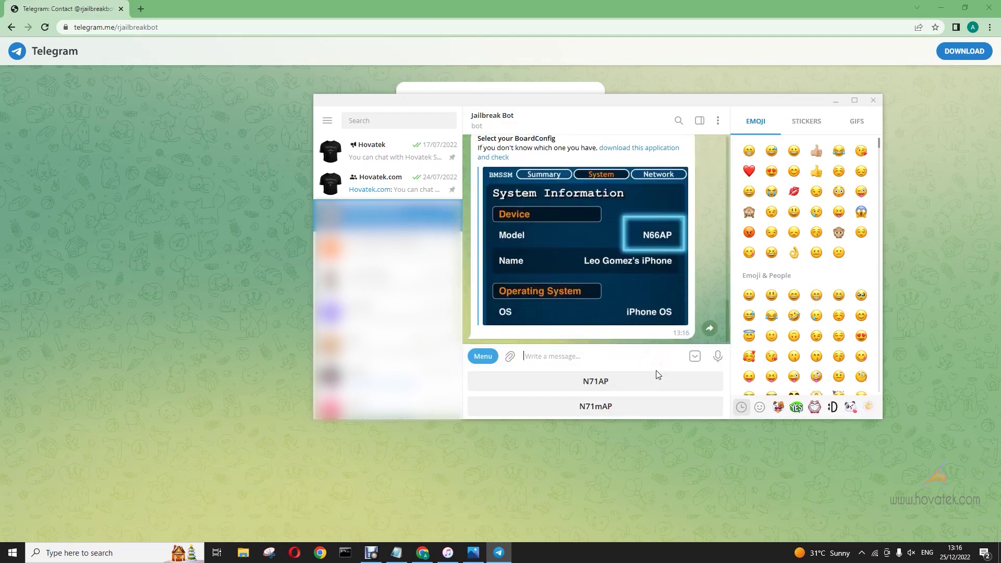
Choose N71AP as the BoardConfig and 15.7.2 - 19H218 as the iOS version for the bot.
{"action": "left_click", "coordinate": [624, 381]}
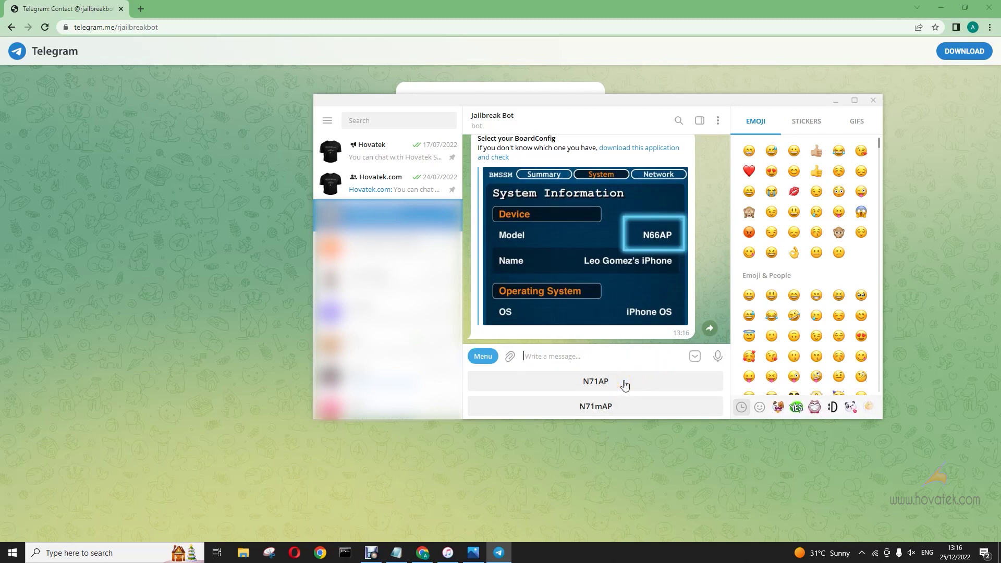
{"action": "left_click", "coordinate": [598, 384]}
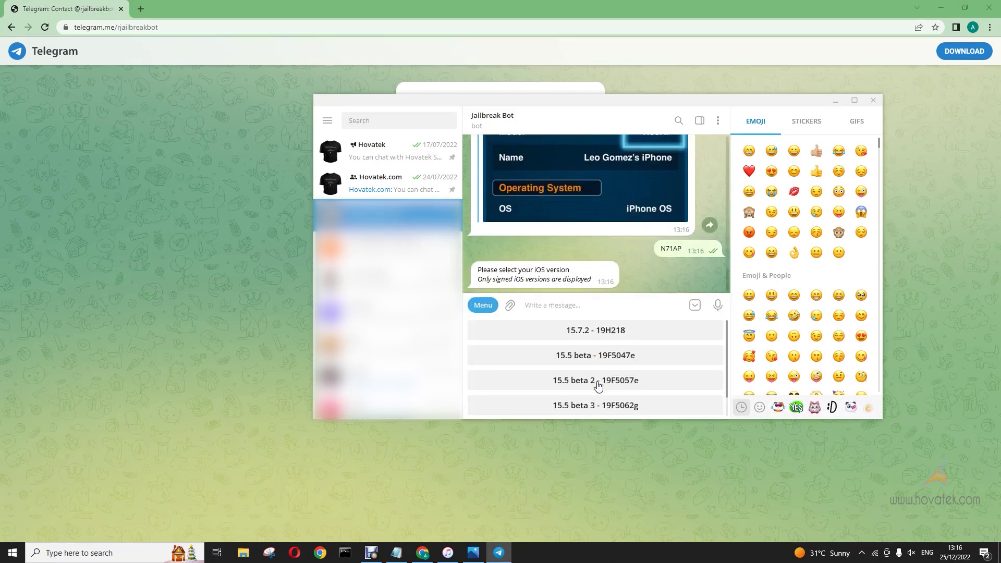
{"action": "left_click", "coordinate": [603, 380]}
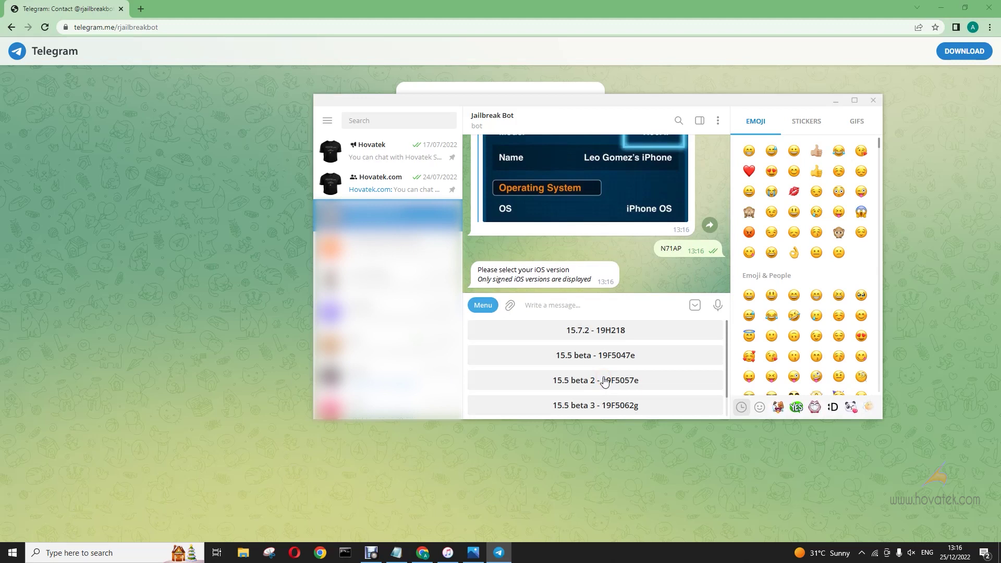
{"action": "left_click", "coordinate": [581, 332]}
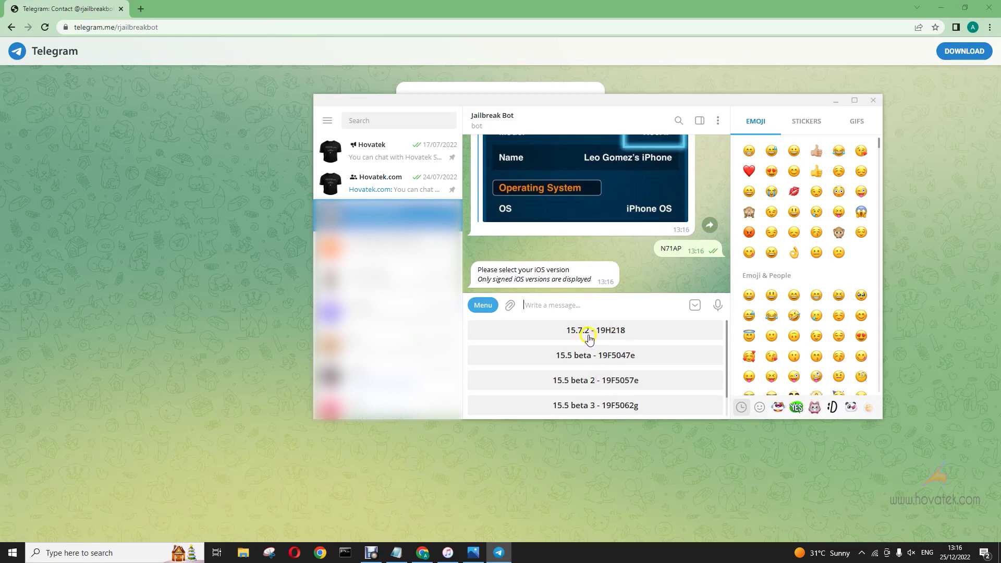
{"action": "left_click", "coordinate": [619, 336]}
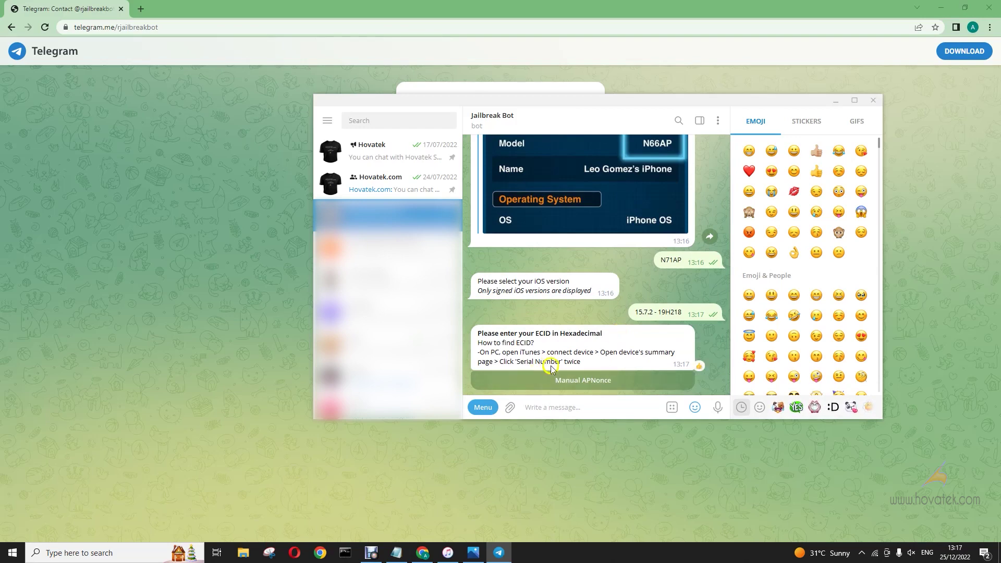
Copy the hexadecimal ECID from the Notepad notes and send it to the Jailbreak Bot in Telegram.
{"action": "left_click", "coordinate": [395, 553]}
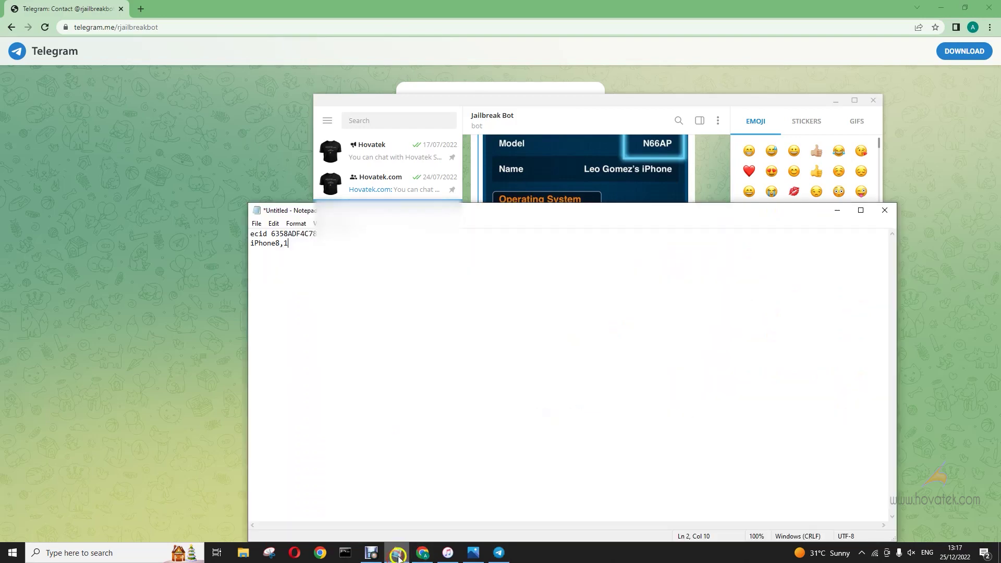
{"action": "left_click_drag", "start_coordinate": [272, 234], "coordinate": [308, 234]}
{"action": "right_click", "coordinate": [304, 234]}
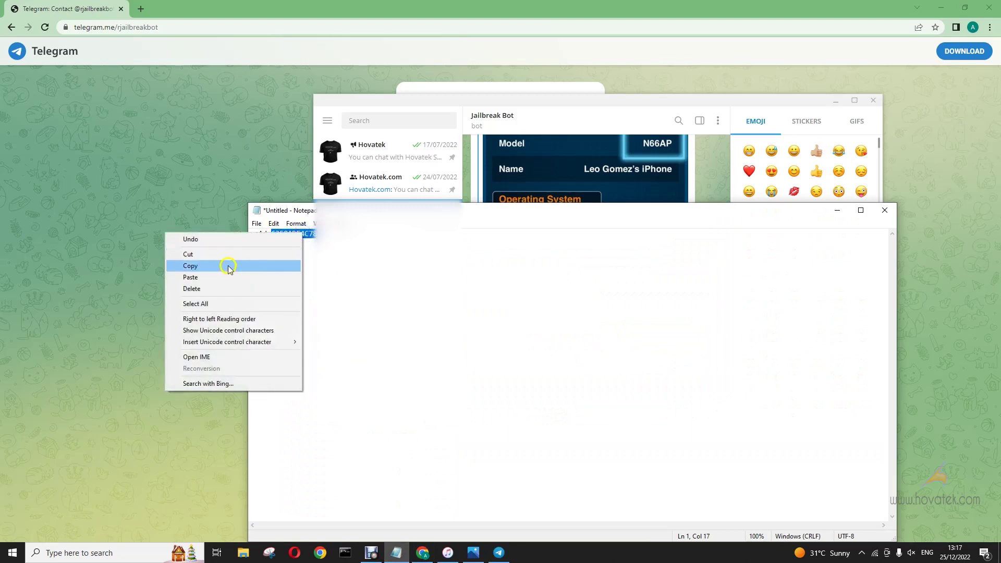
{"action": "left_click", "coordinate": [202, 265]}
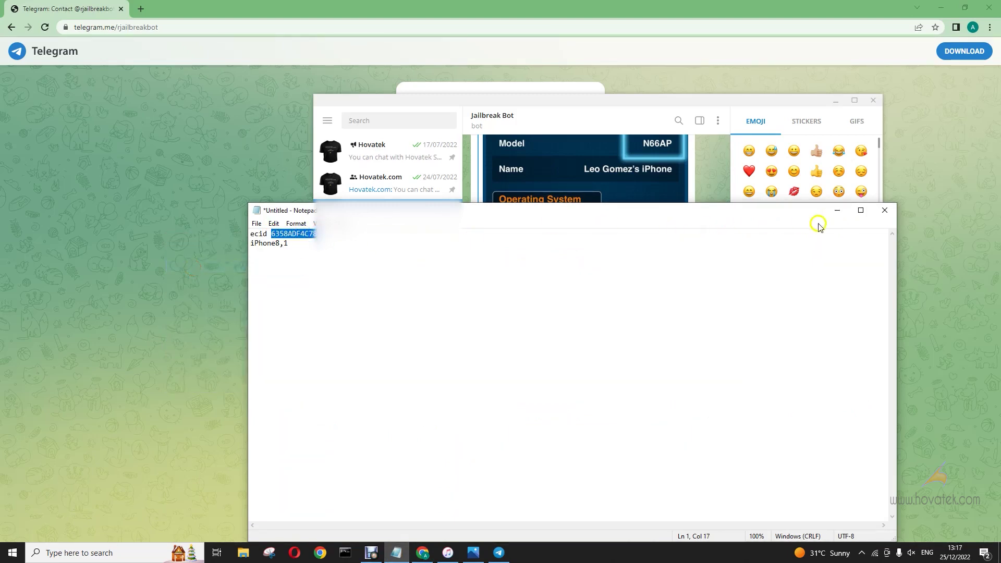
{"action": "left_click", "coordinate": [836, 210]}
{"action": "left_click", "coordinate": [588, 407]}
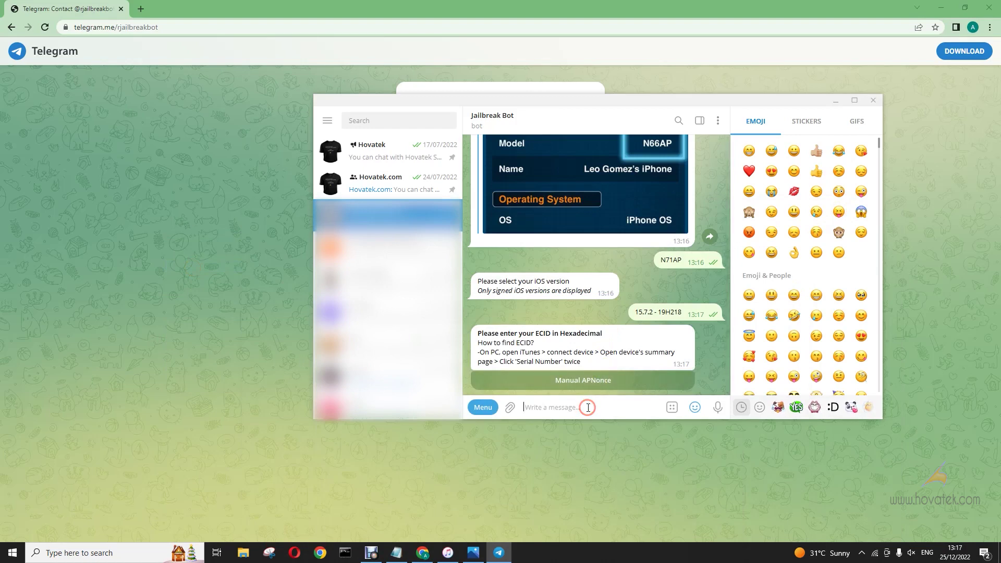
{"action": "key", "text": "ctrl+v"}
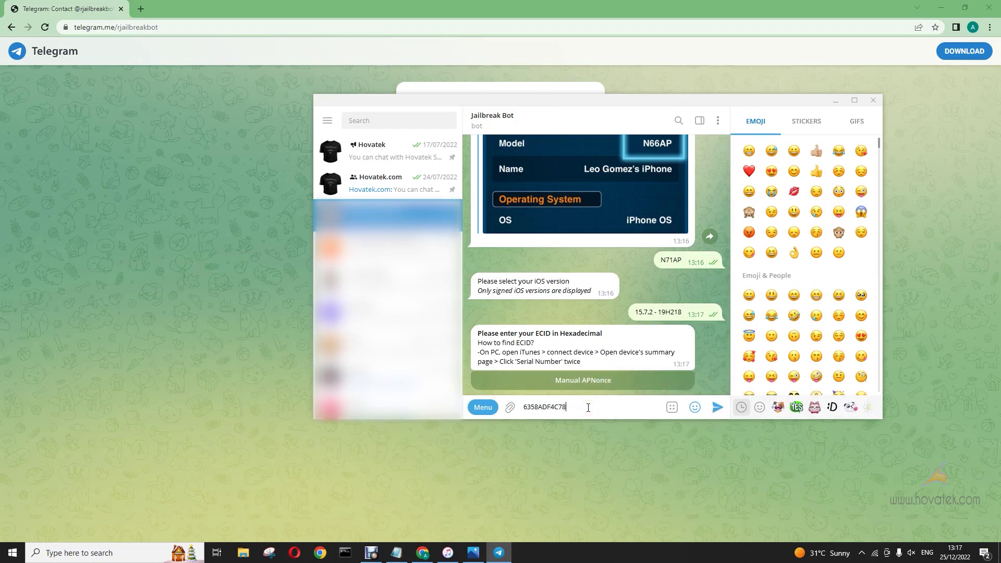
{"action": "key", "text": "Return"}
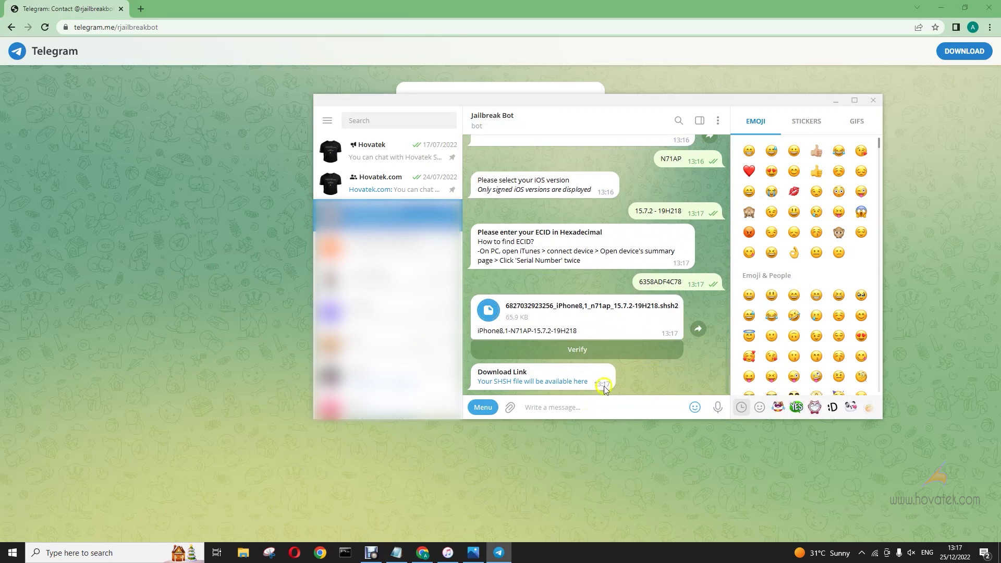
Download the SHSH file through the bot's download link, check the .shsh2 file's properties in the Downloads folder, and close them.
{"action": "left_click", "coordinate": [542, 385]}
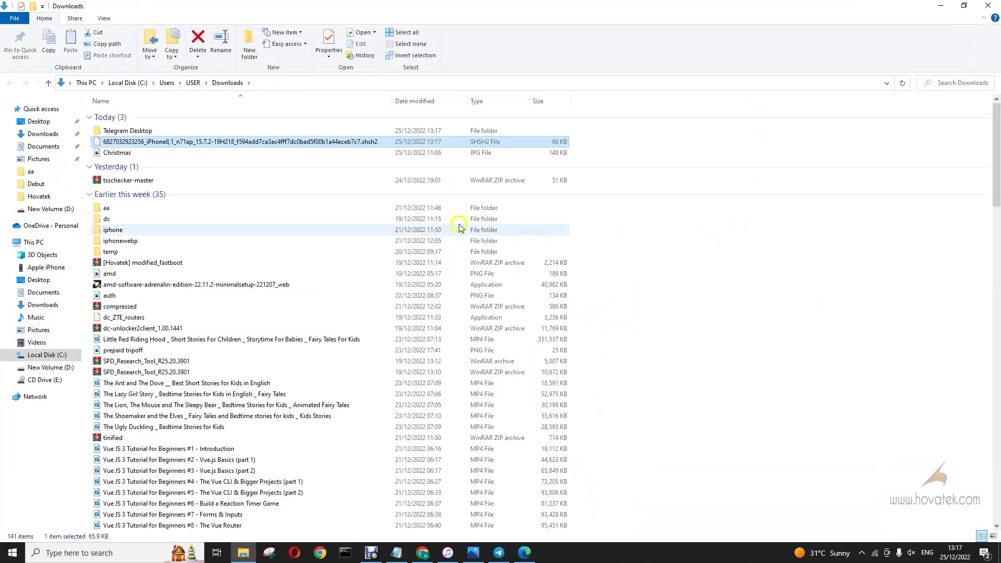
{"action": "right_click", "coordinate": [264, 144]}
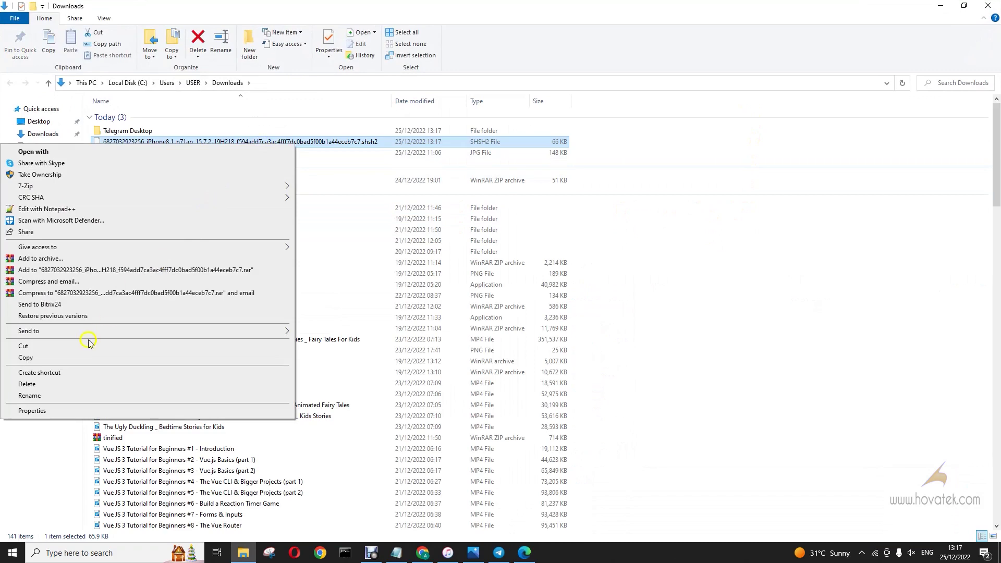
{"action": "left_click", "coordinate": [43, 411]}
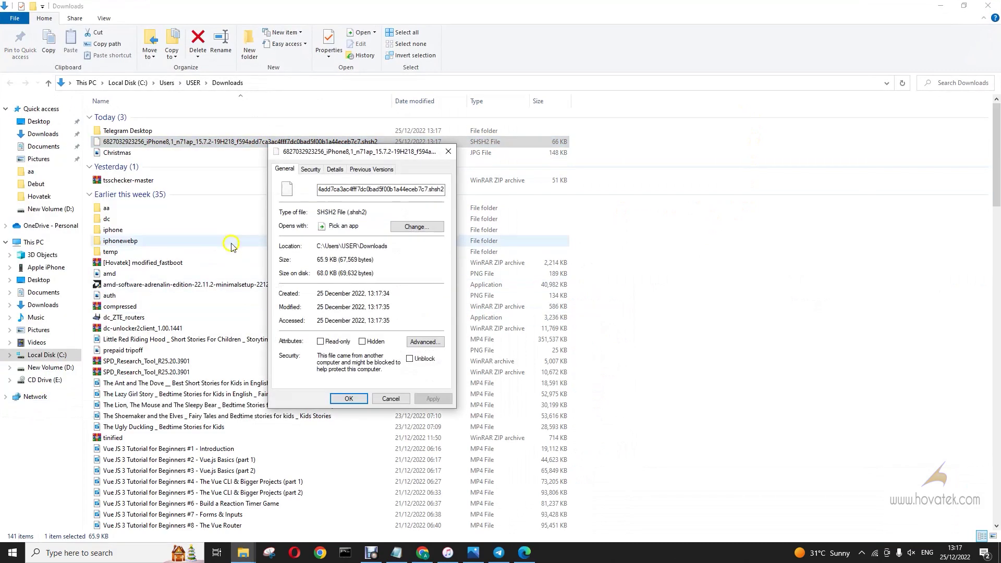
{"action": "left_click", "coordinate": [449, 153]}
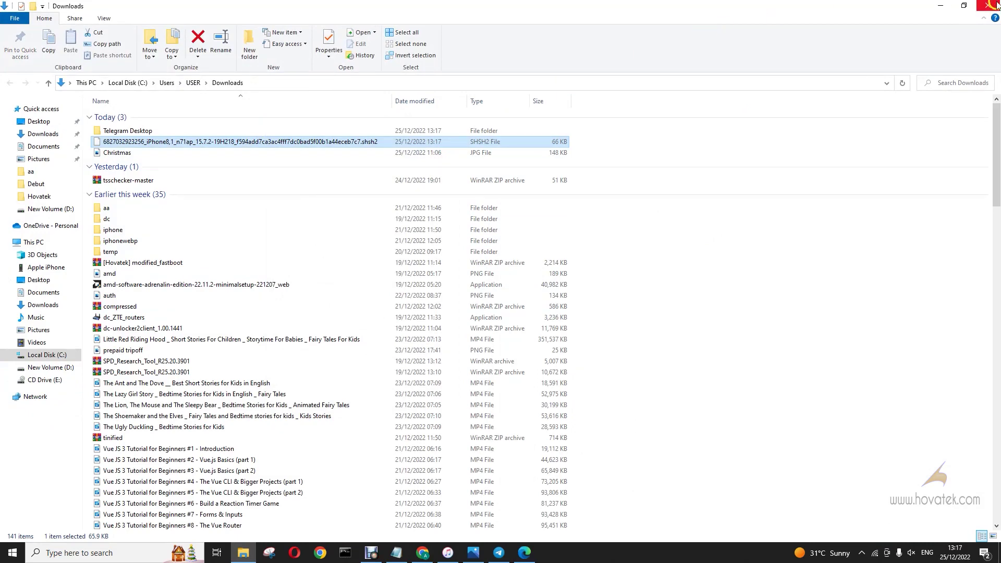